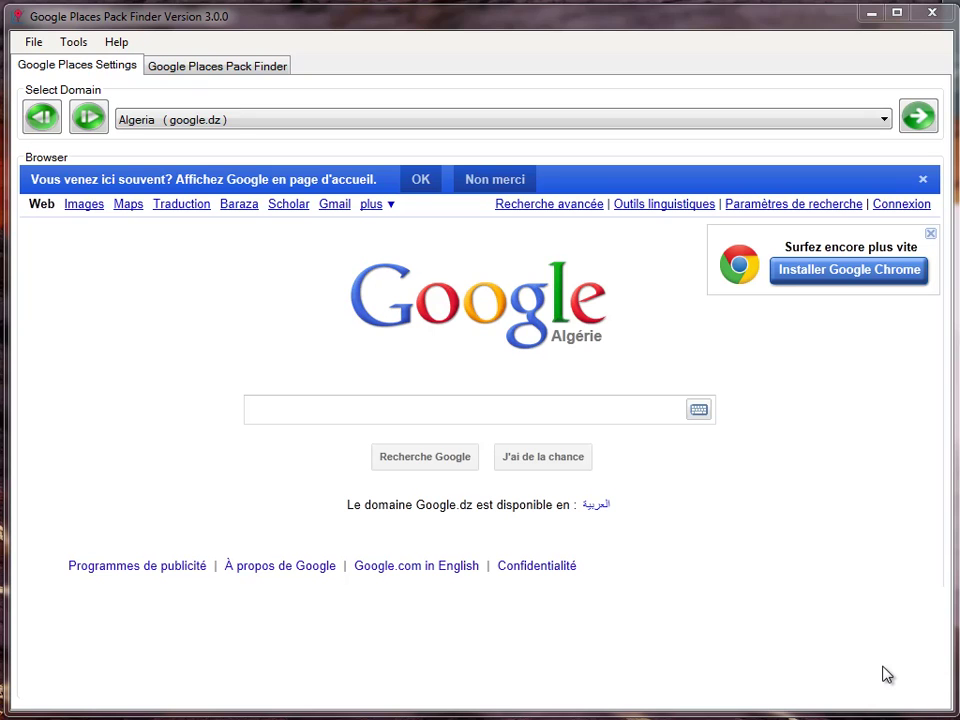
# - Set the search domain to Australia (google.com.au), search for "restaurants" and review the Places listings and map
pyautogui.click(884, 119)
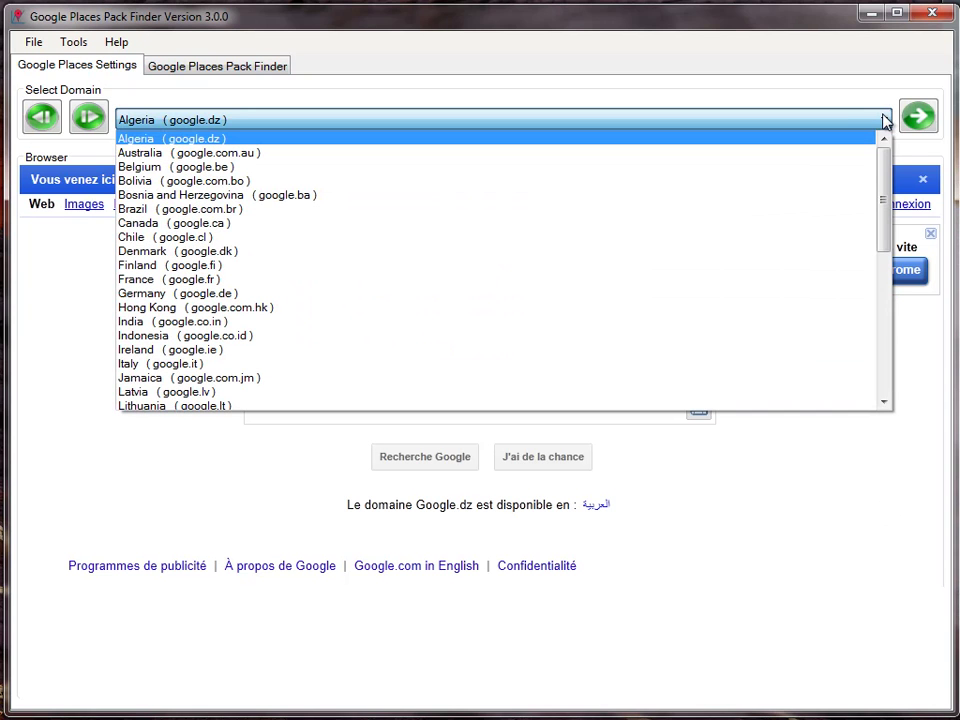
pyautogui.click(845, 153)
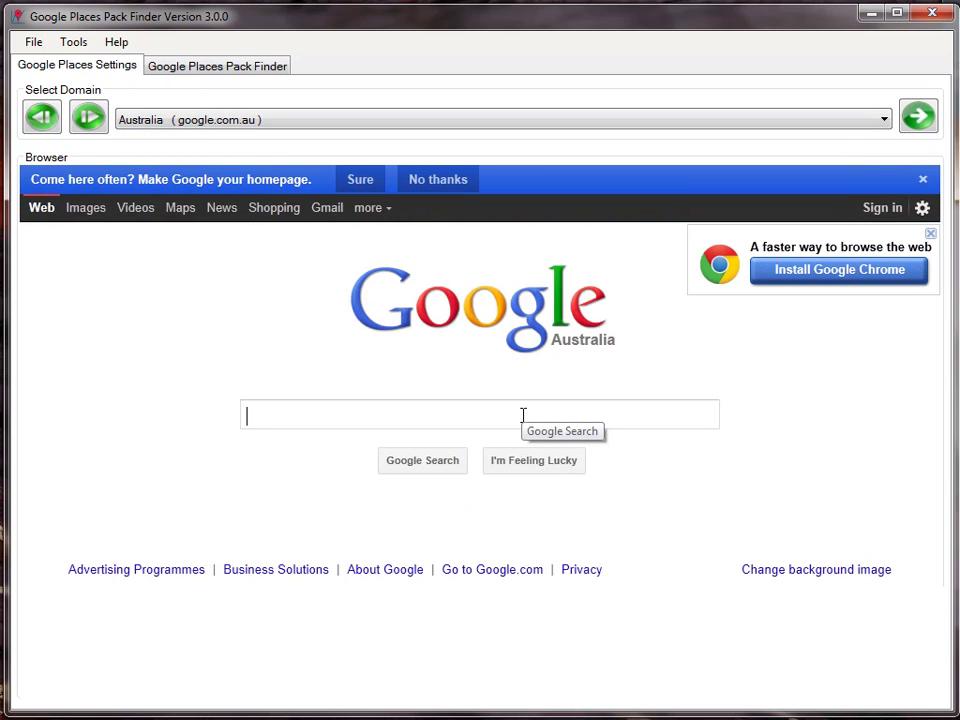
pyautogui.write('restau')
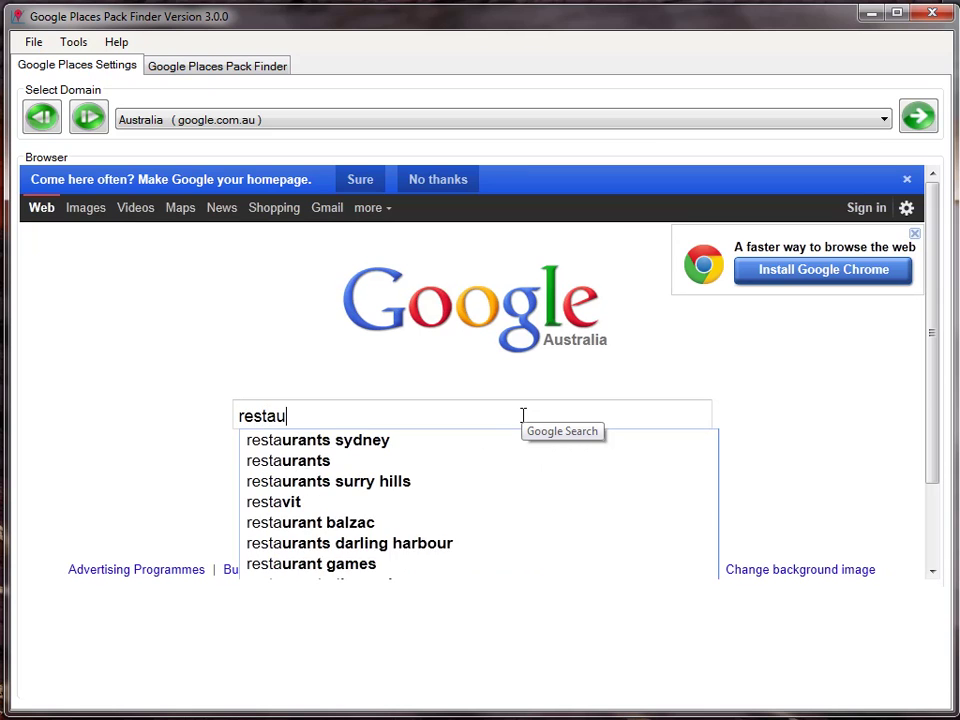
pyautogui.write('rants')
pyautogui.press('Return')
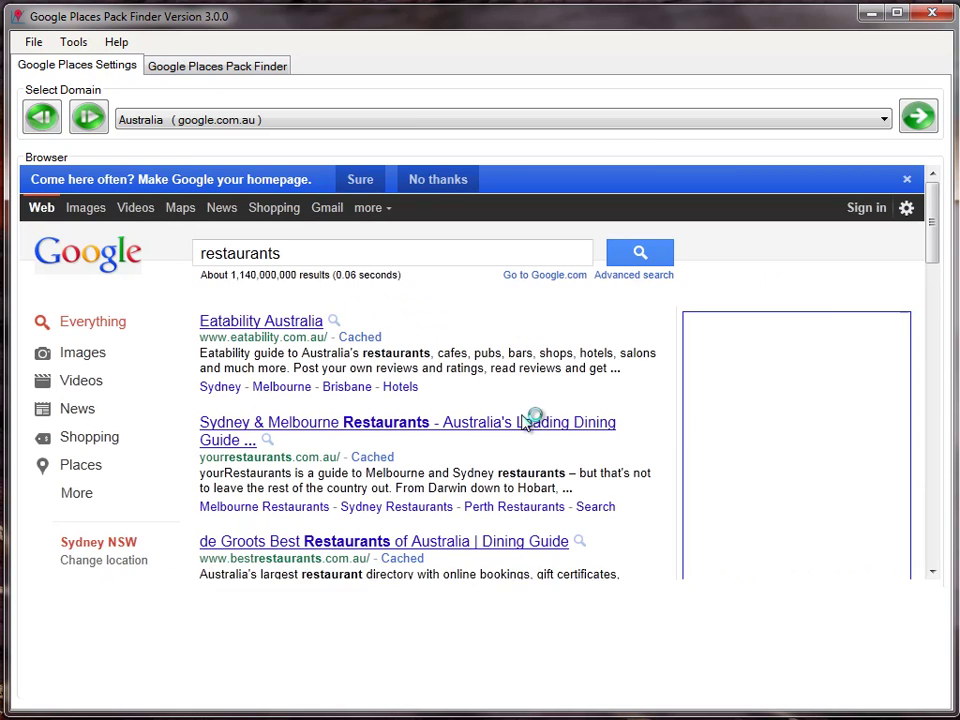
pyautogui.moveTo(928, 240); pyautogui.dragTo(934, 318)
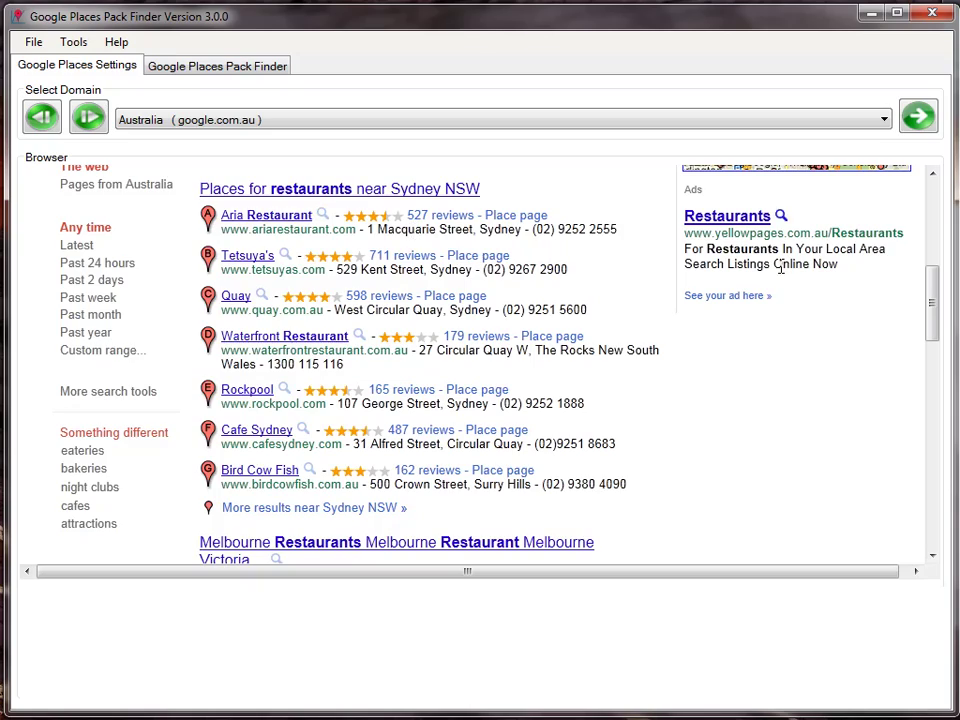
pyautogui.moveTo(932, 291)
pyautogui.mouseDown()
pyautogui.moveTo(932, 210)
pyautogui.moveTo(935, 305)
pyautogui.mouseUp()
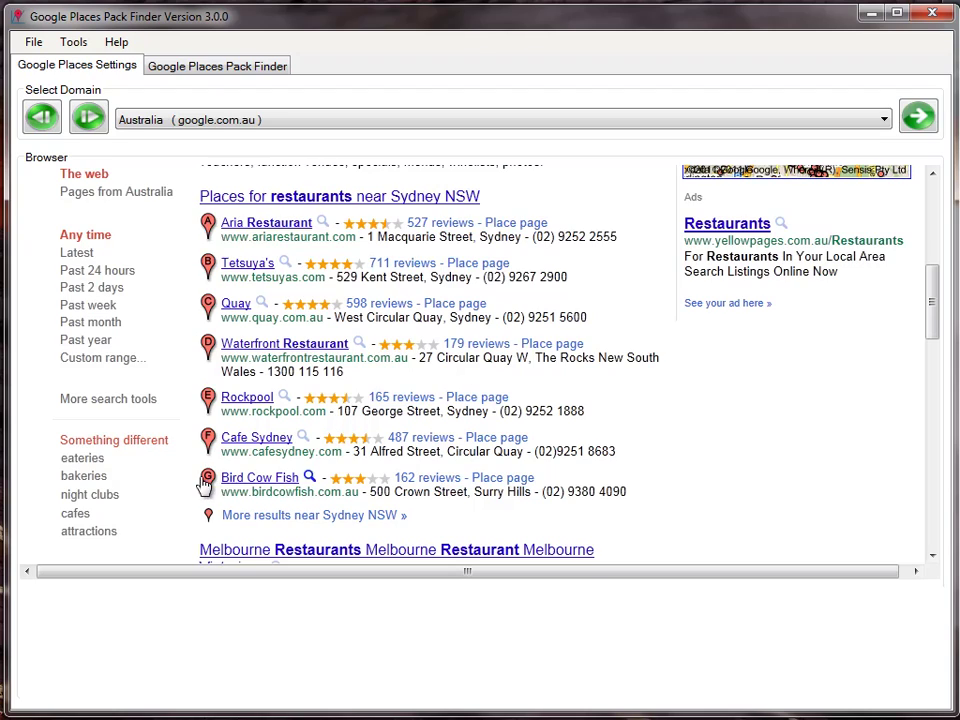
pyautogui.moveTo(935, 318); pyautogui.dragTo(937, 232)
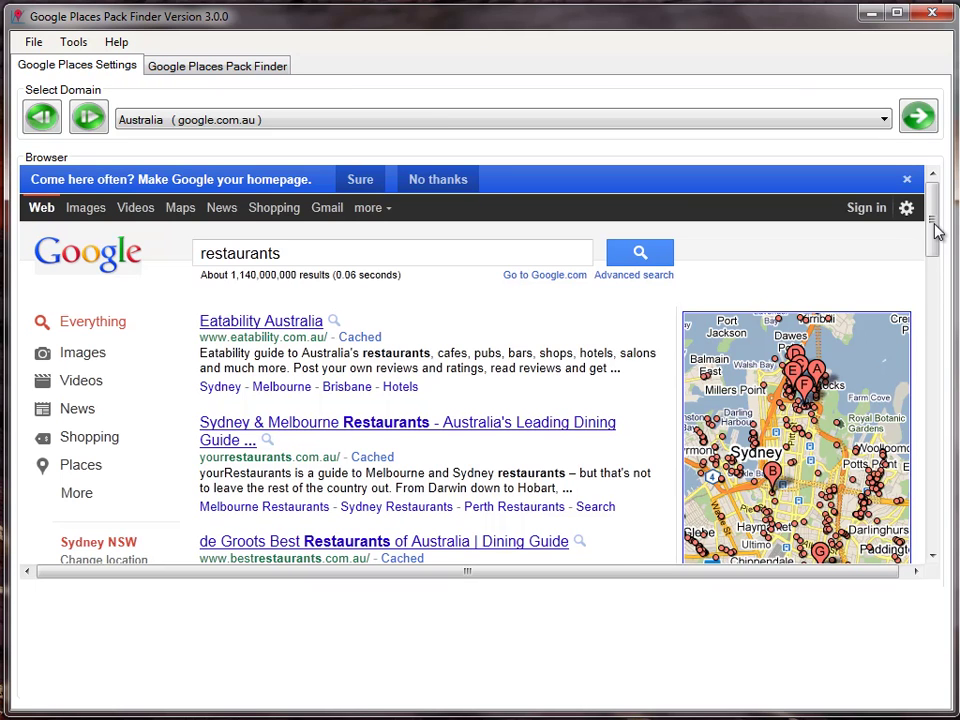
pyautogui.moveTo(936, 230); pyautogui.dragTo(936, 253)
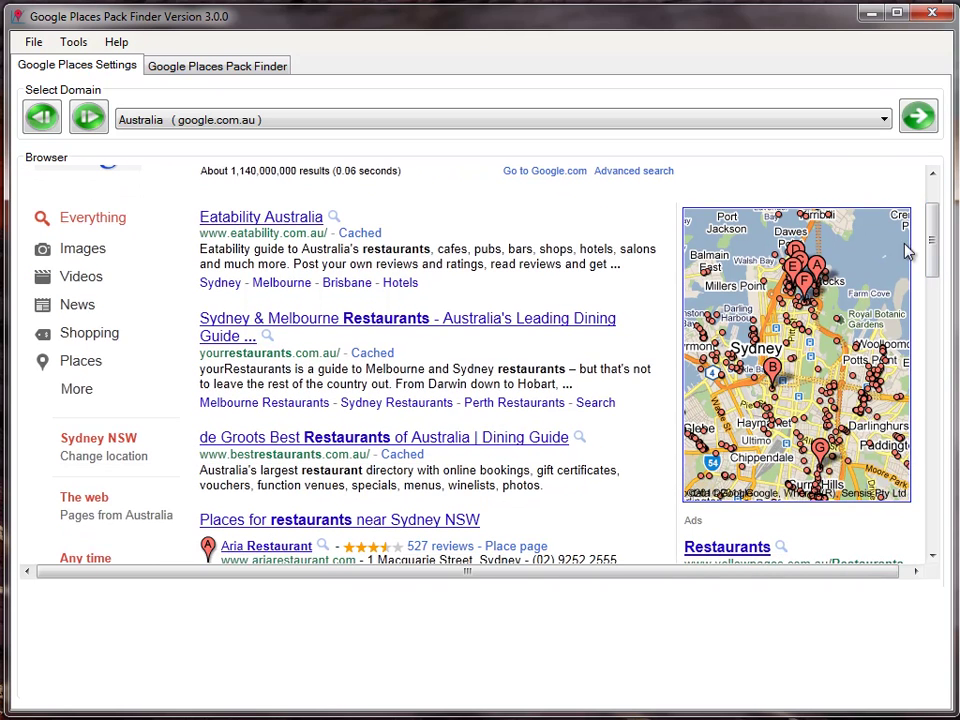
# - Change the search domain to United Kingdom (google.co.uk) and search for "restaurant"
pyautogui.click(883, 121)
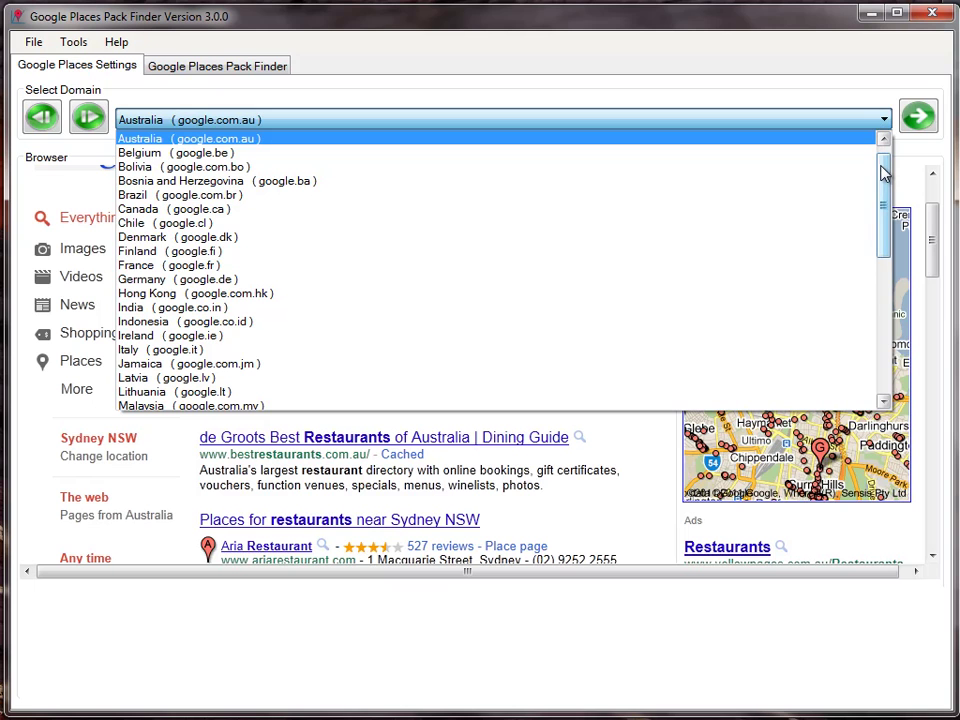
pyautogui.moveTo(883, 172); pyautogui.dragTo(889, 306)
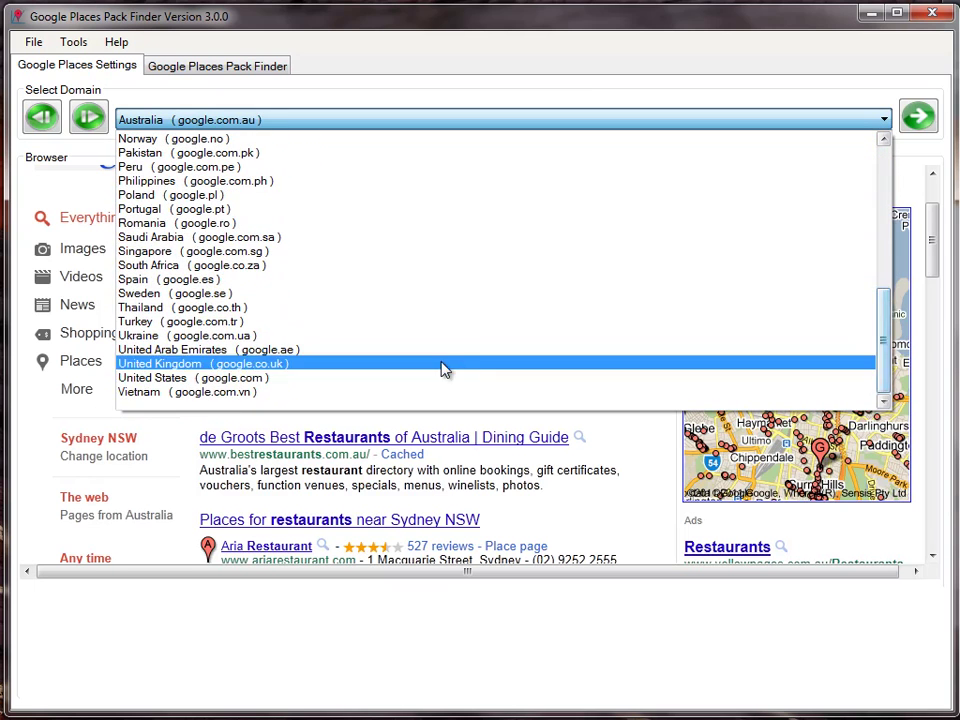
pyautogui.click(437, 366)
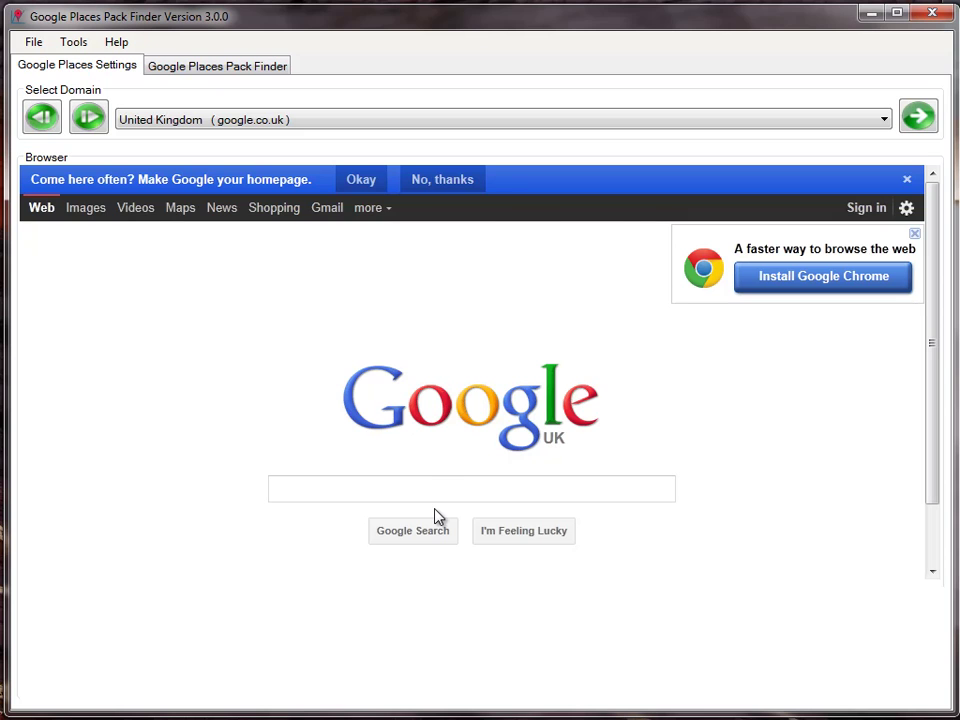
pyautogui.write('resta')
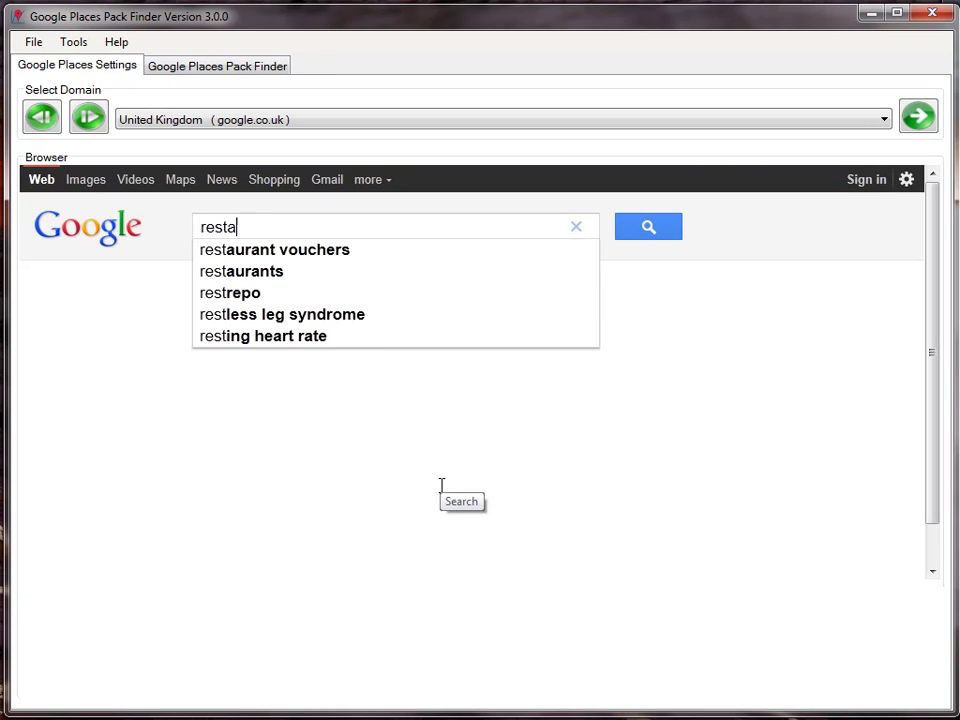
pyautogui.write('urant')
pyautogui.press('Return')
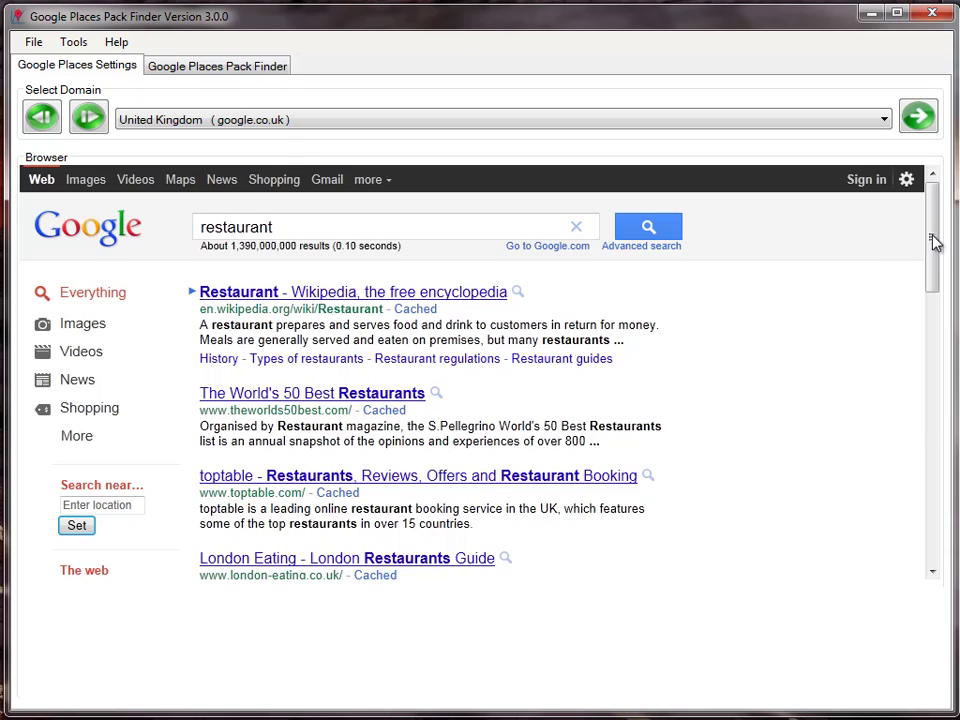
# - Set the search location to London, review the Places listings, and return to the Google UK home page
pyautogui.moveTo(934, 242)
pyautogui.mouseDown()
pyautogui.moveTo(941, 422)
pyautogui.moveTo(928, 467)
pyautogui.moveTo(952, 371)
pyautogui.moveTo(936, 244)
pyautogui.mouseUp()
pyautogui.click(121, 496)
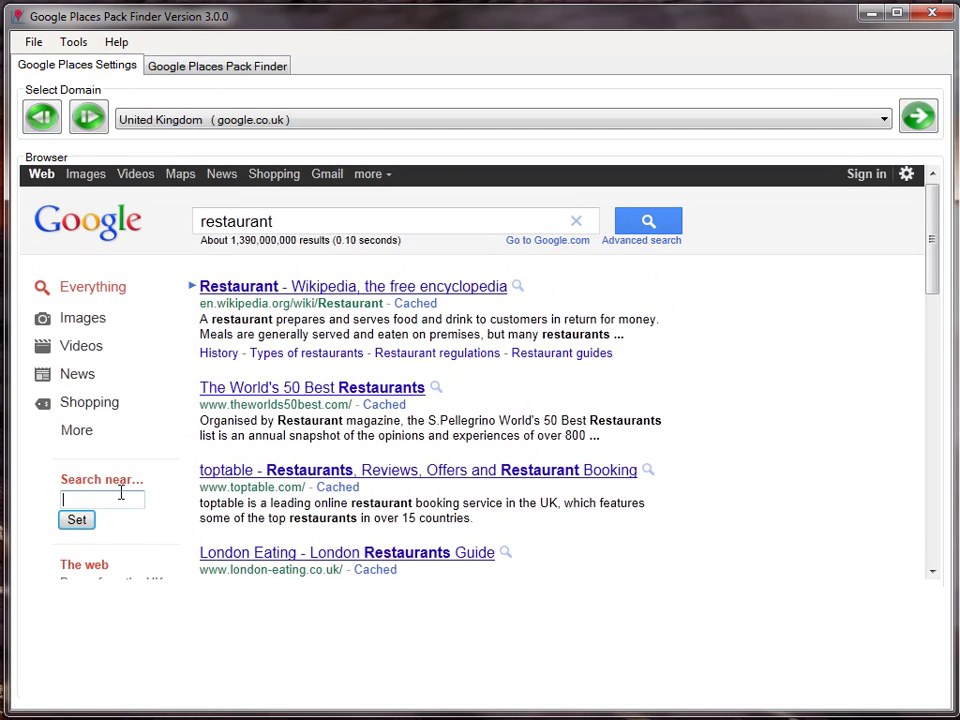
pyautogui.write('london')
pyautogui.click(70, 522)
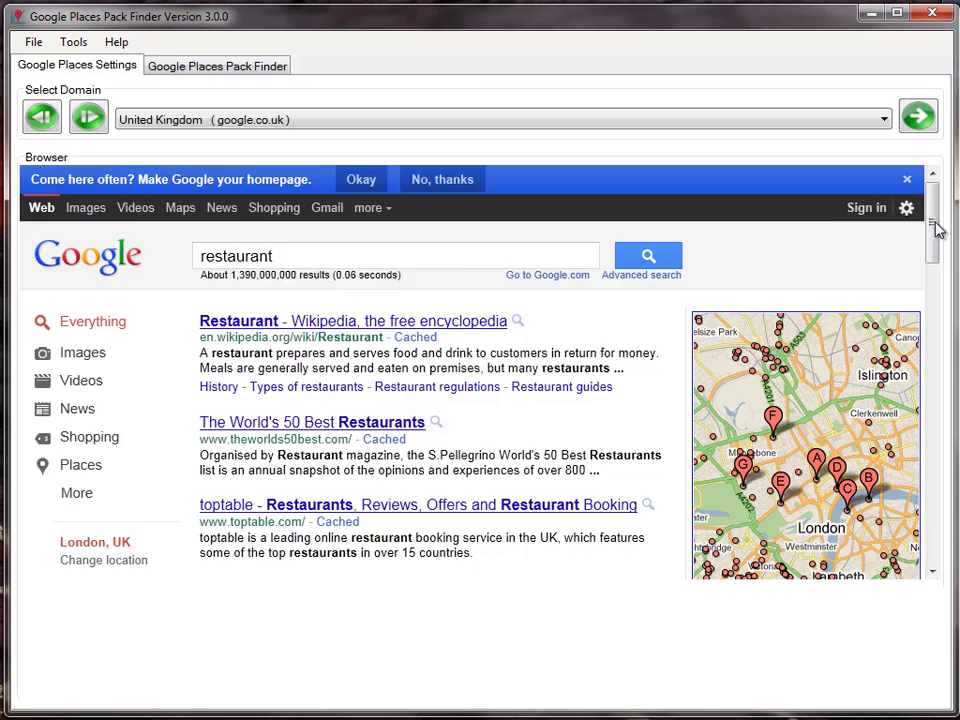
pyautogui.moveTo(937, 229); pyautogui.dragTo(934, 313)
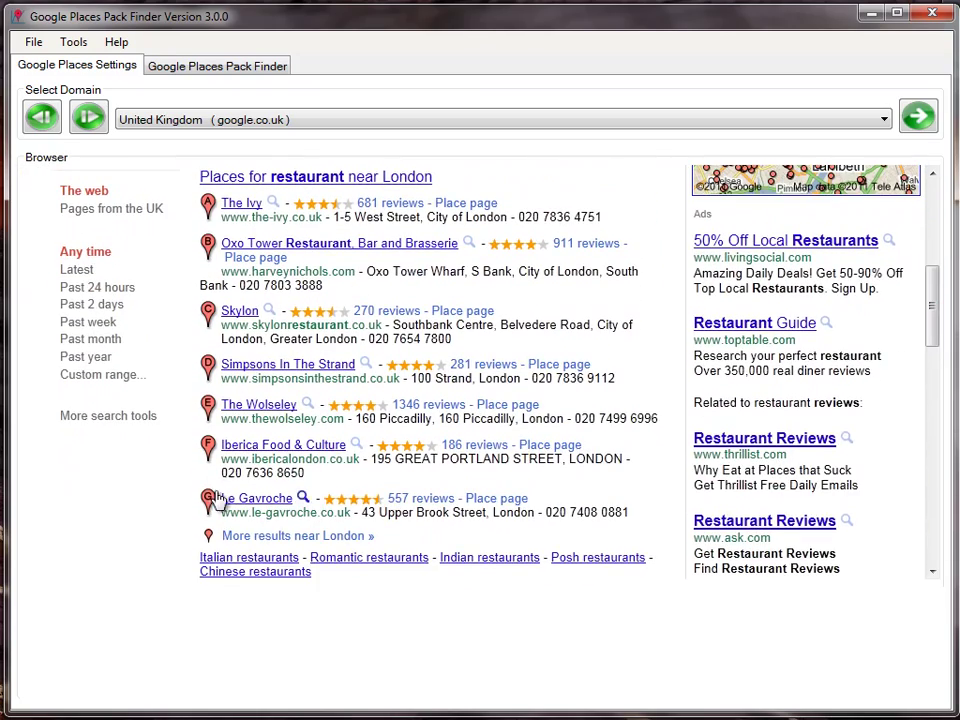
pyautogui.scroll(10, 918, 322)
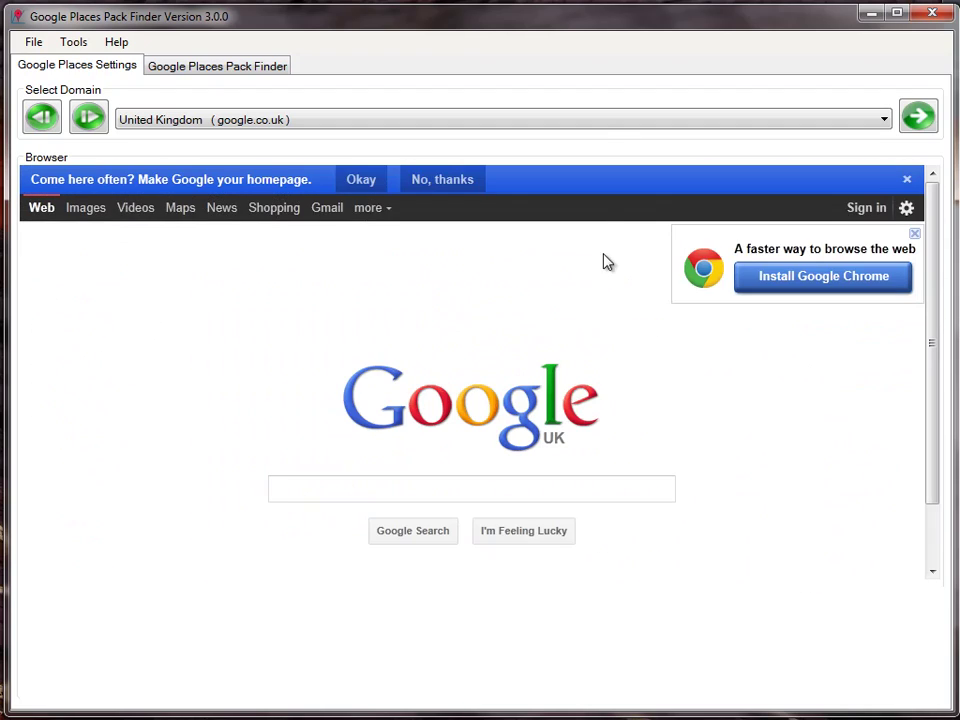
pyautogui.press('BackSpace')
# - Change the search domain to United States (google.com) and search for "restaurant"
pyautogui.click(600, 124)
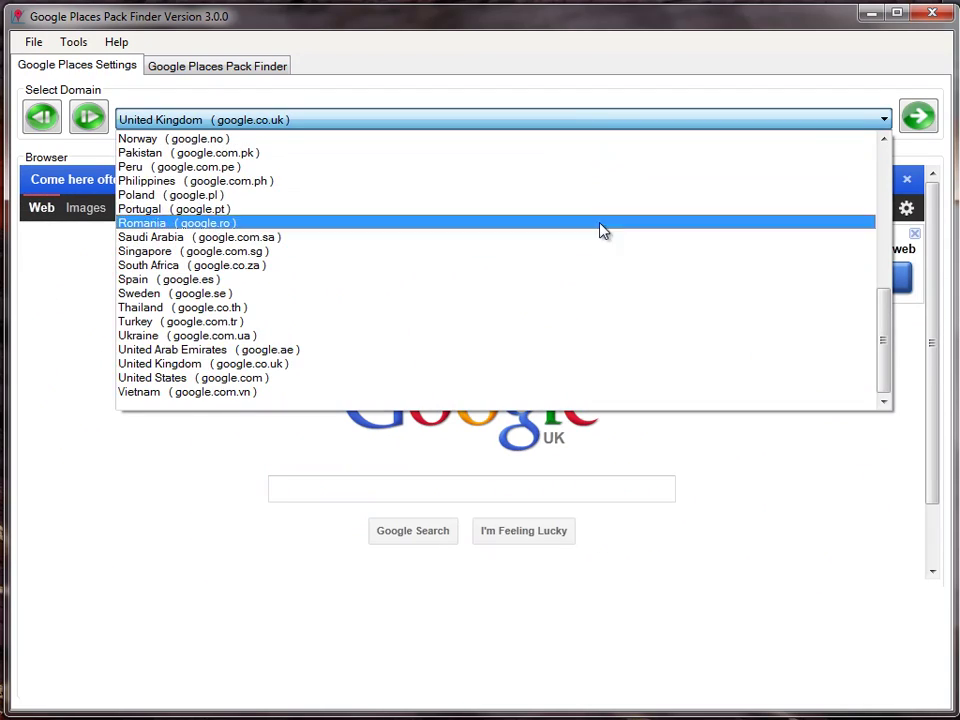
pyautogui.click(598, 378)
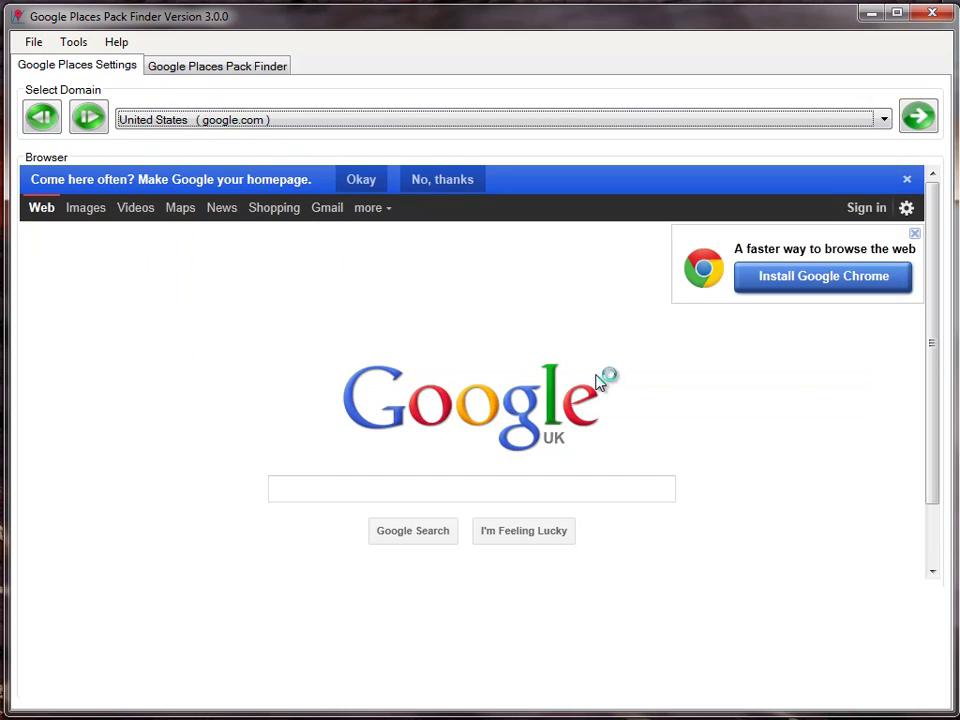
pyautogui.write('re')
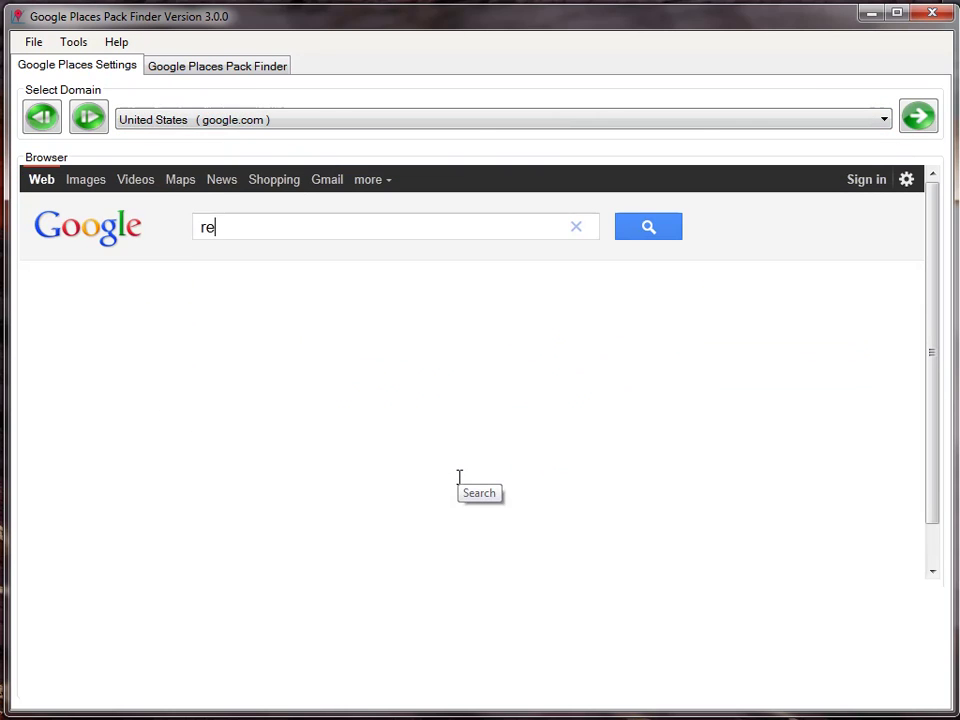
pyautogui.write('staurant')
pyautogui.press('Return')
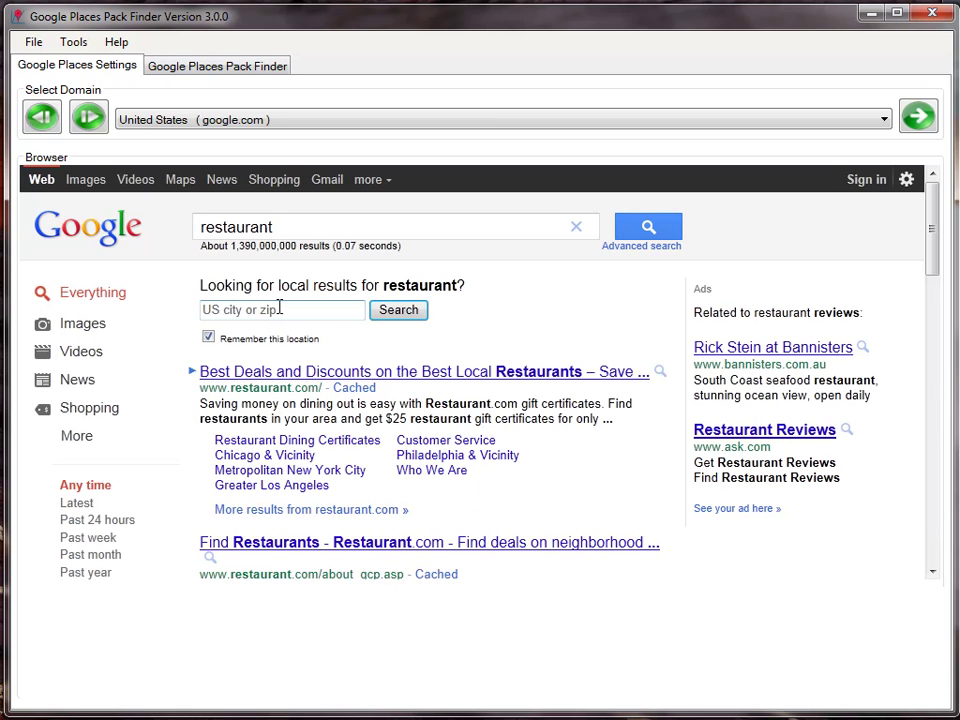
# - Set the local search location for the restaurant results to Chicago and review the Places listings
pyautogui.moveTo(930, 238); pyautogui.dragTo(933, 182)
pyautogui.click(278, 308)
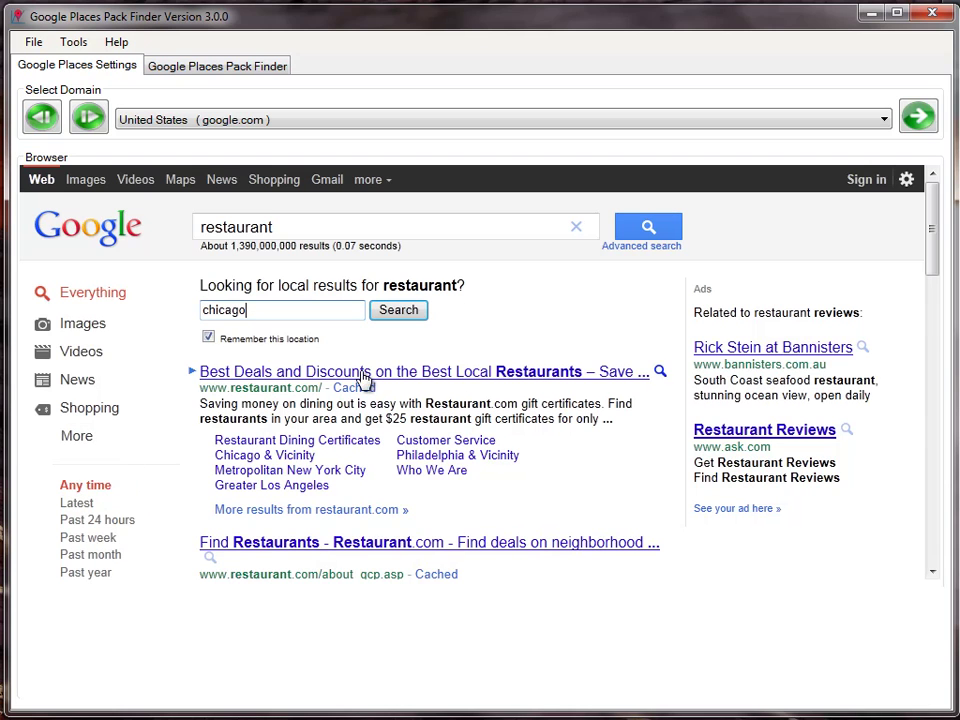
pyautogui.click(420, 311)
pyautogui.click(398, 311)
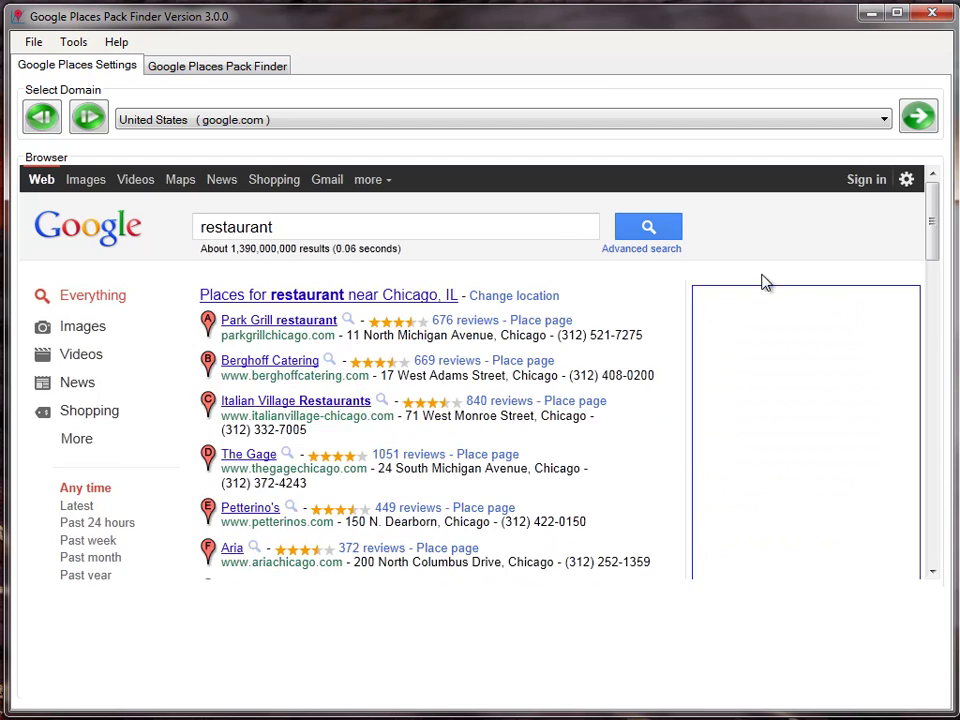
pyautogui.scroll(-2, 937, 232)
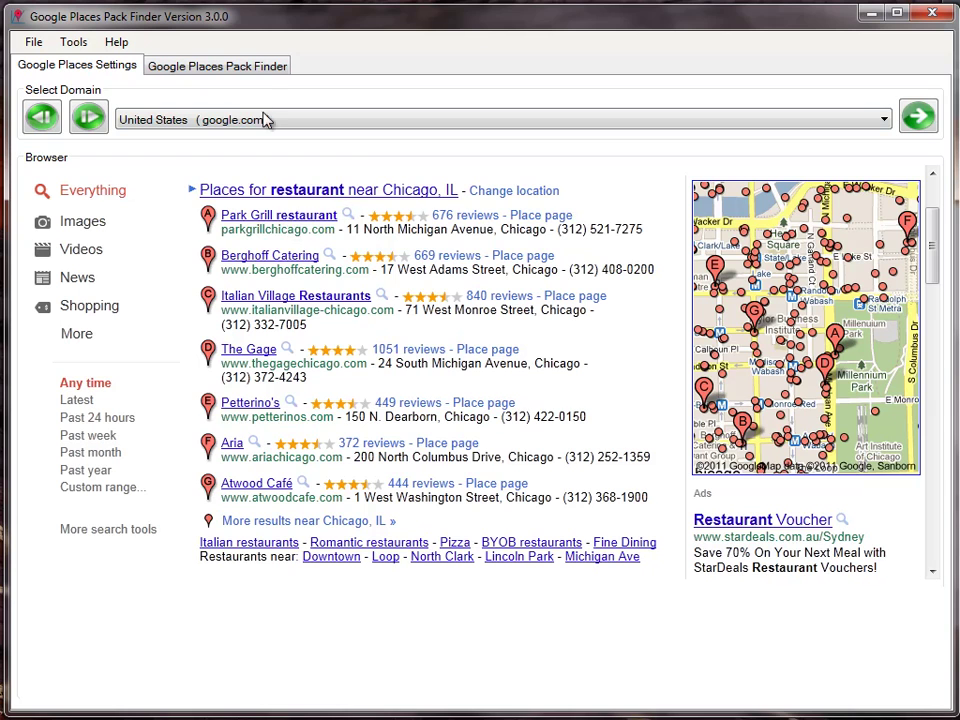
# - In the Pack Finder, enter the keywords restaurant, restaurant chicago, restaurants and restaurantoo, one per line
pyautogui.click(250, 70)
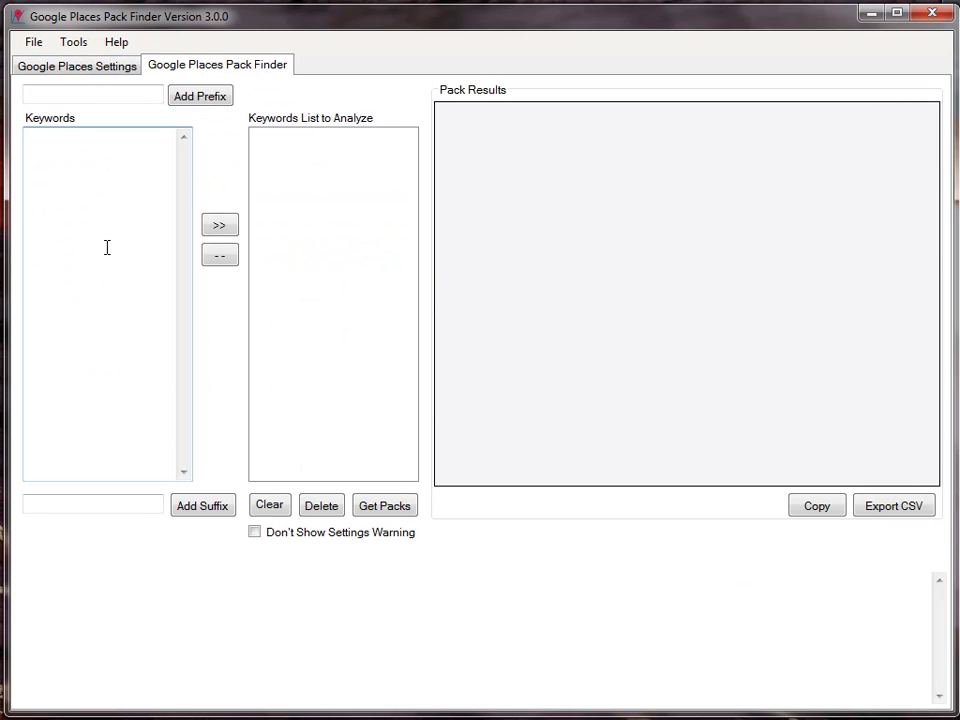
pyautogui.write('restaurant')
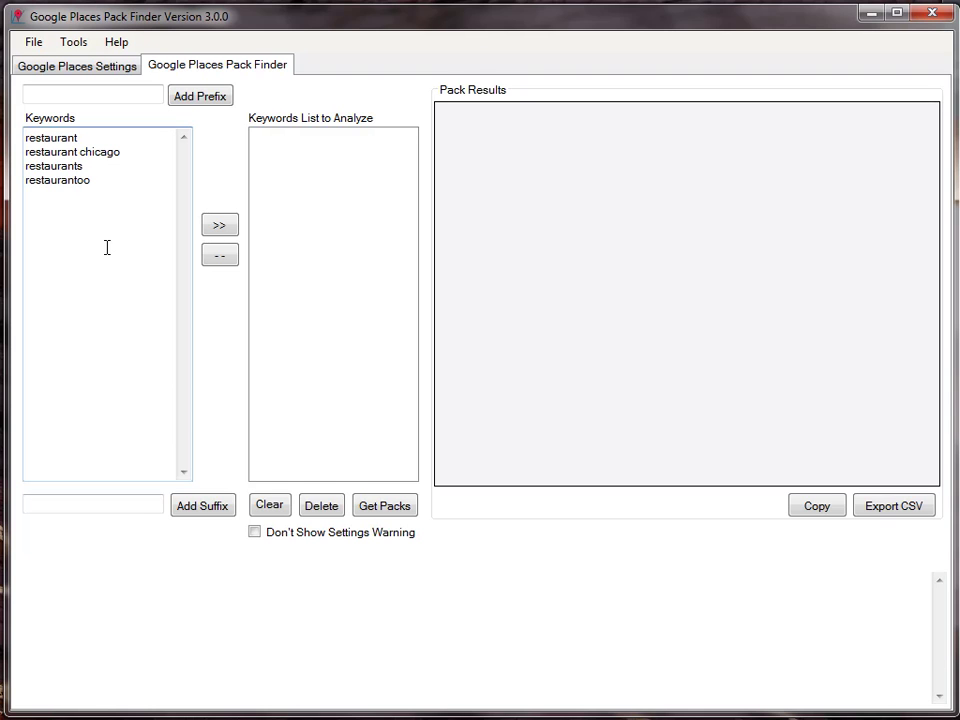
# - Add "illinois" as both a prefix and a suffix to all the keywords
pyautogui.click(113, 94)
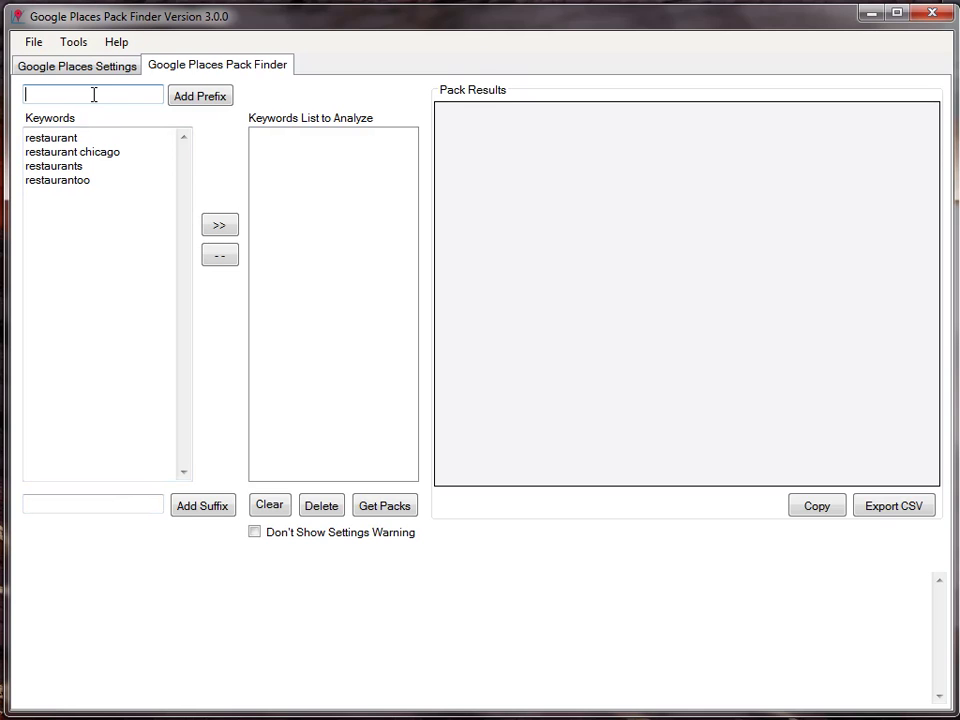
pyautogui.write('illinois')
pyautogui.click(187, 94)
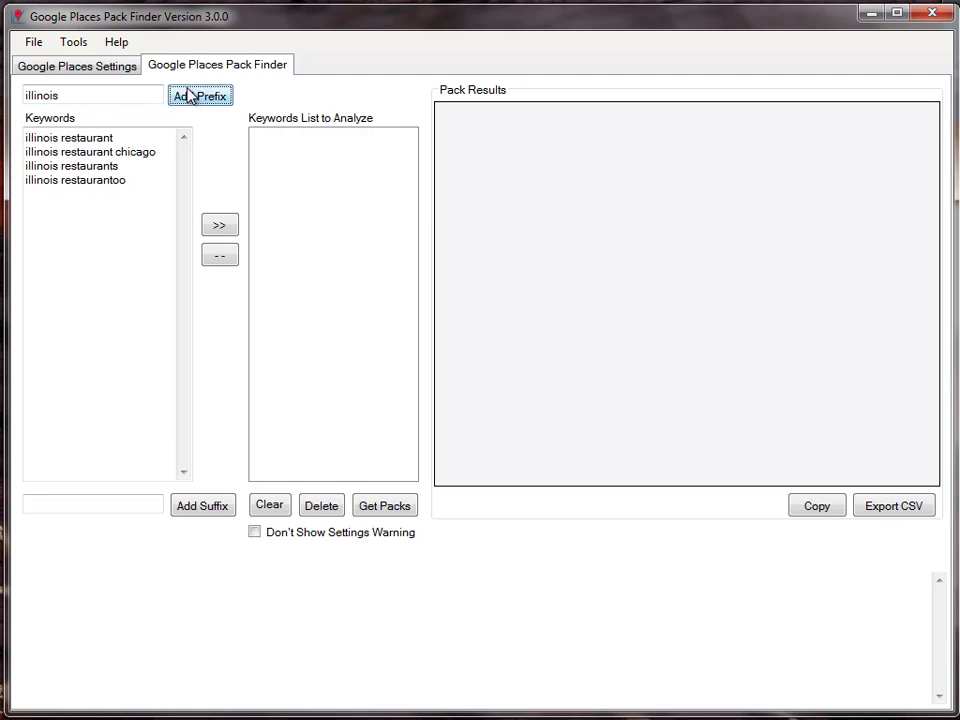
pyautogui.click(91, 500)
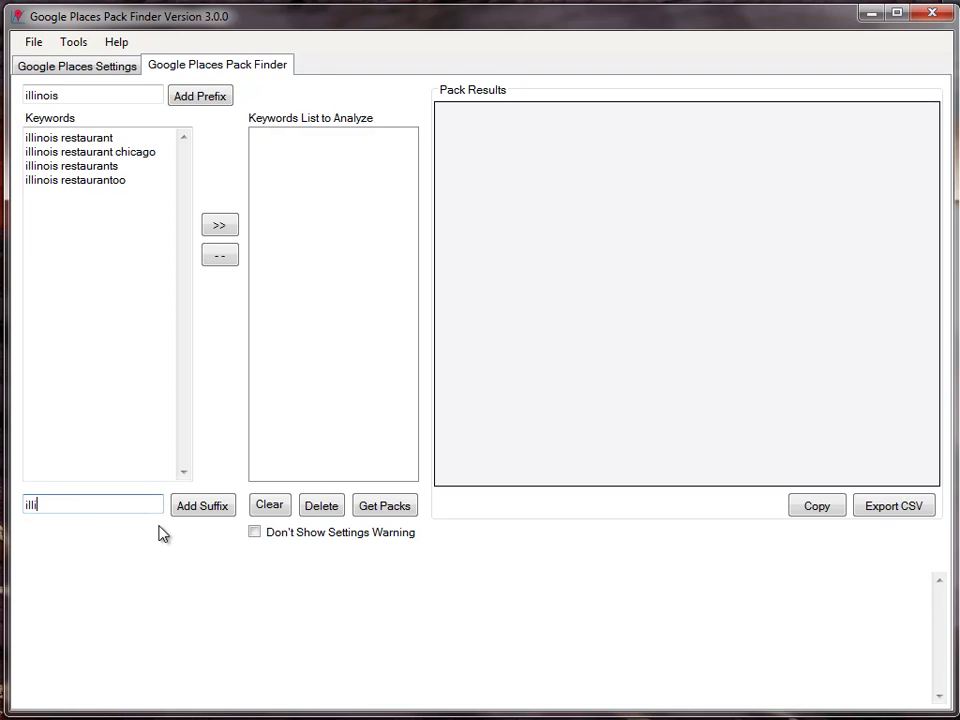
pyautogui.write('illinois')
pyautogui.click(212, 508)
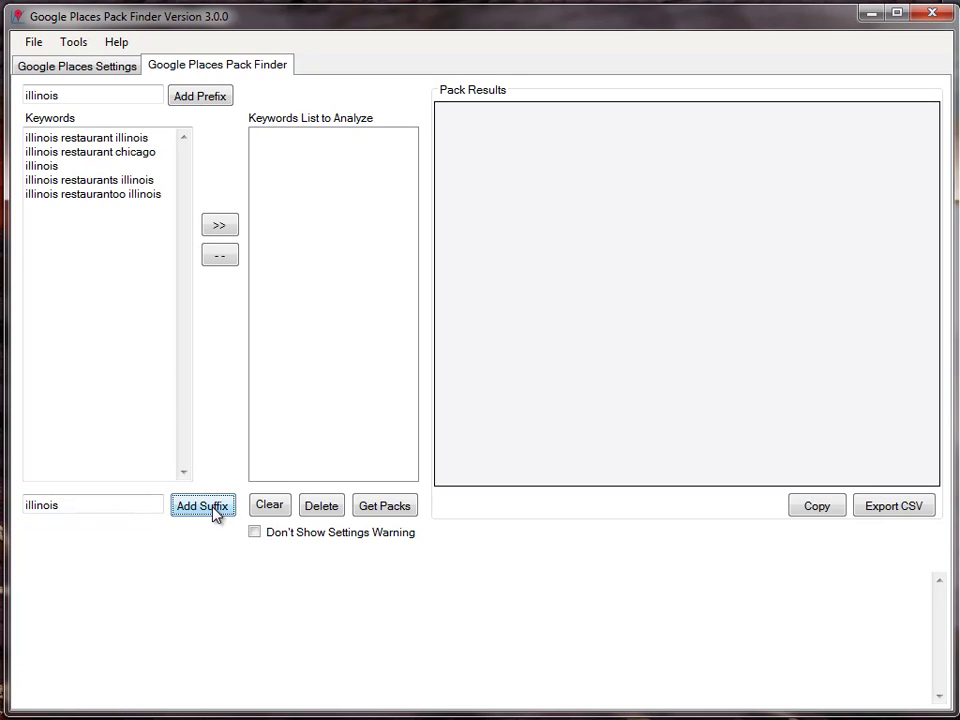
# - Replace the keywords with restaurant, restaurant chicago, restaurants and restaurantoo, and add them to the list to analyze
pyautogui.click(160, 279)
pyautogui.hotkey('ctrl', 'a')
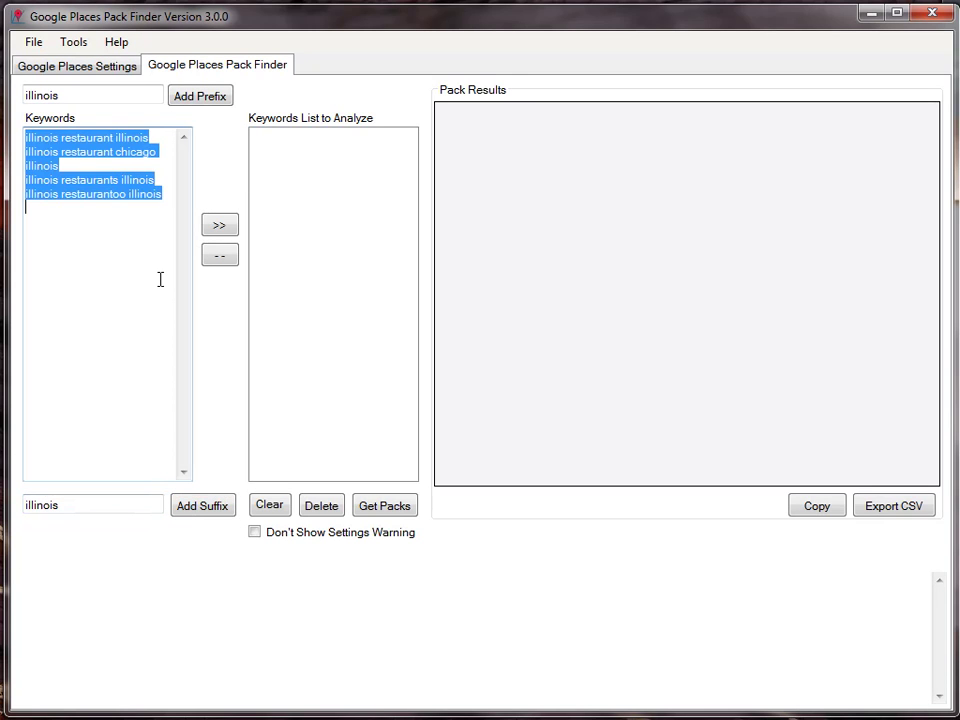
pyautogui.write('restaurant restaurant chicago restaurants restaurantoo')
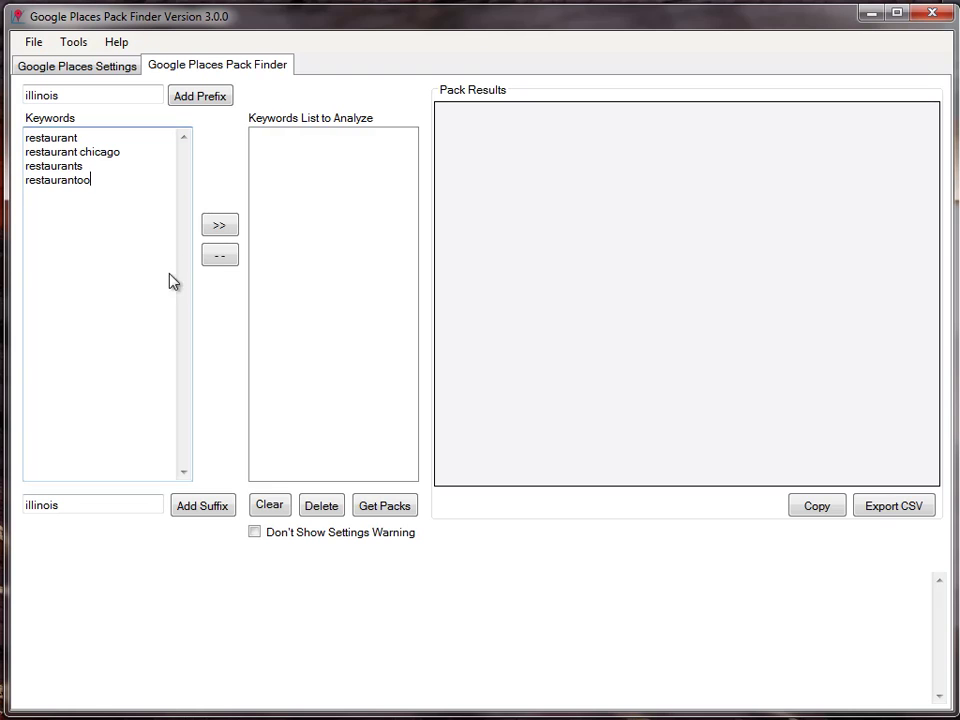
pyautogui.click(215, 228)
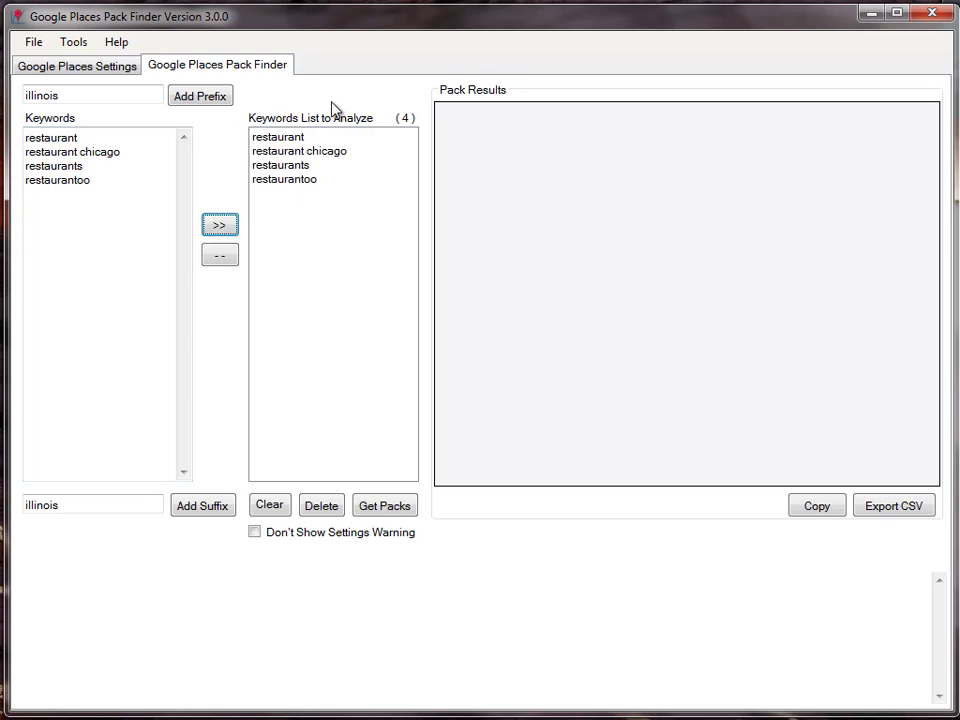
# - Get the pack results for the listed keywords, proceeding with the current Google domain and location settings
pyautogui.click(384, 507)
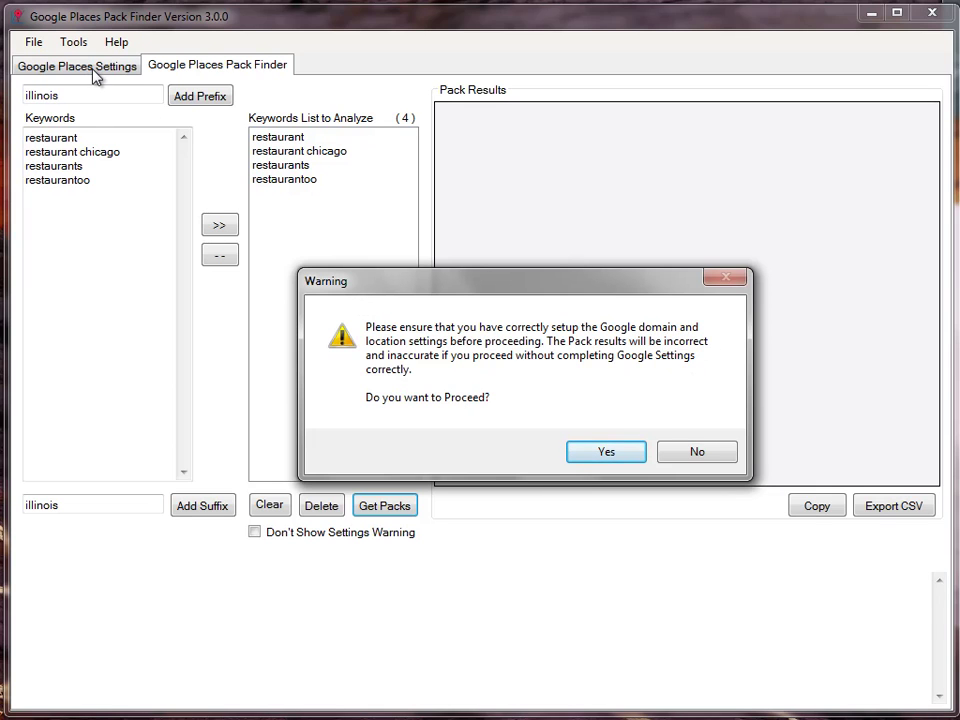
pyautogui.click(588, 455)
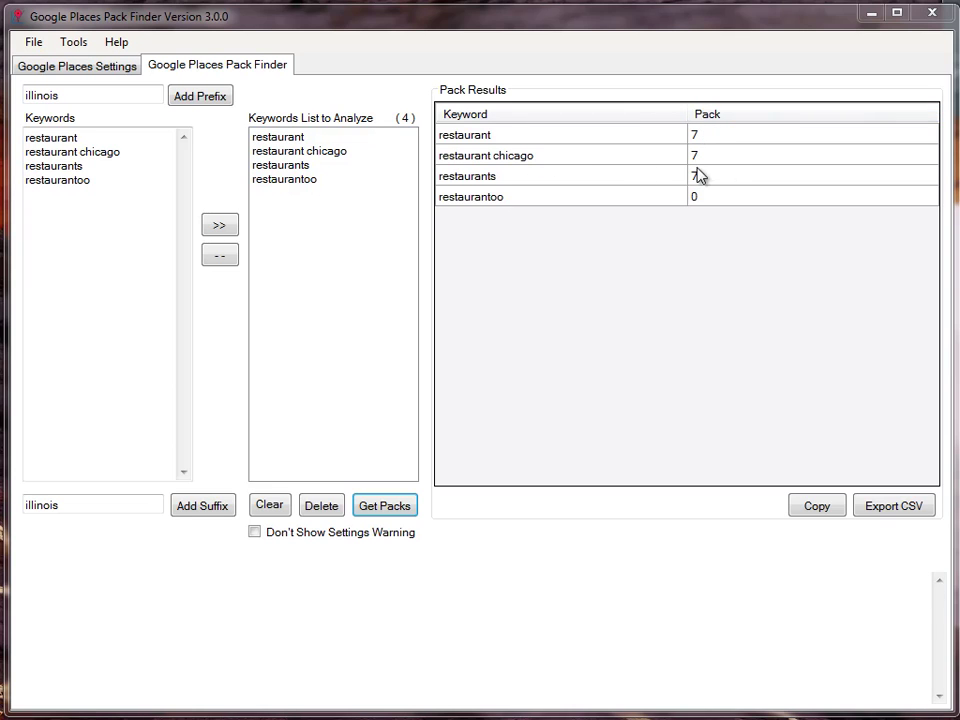
pyautogui.click(534, 165)
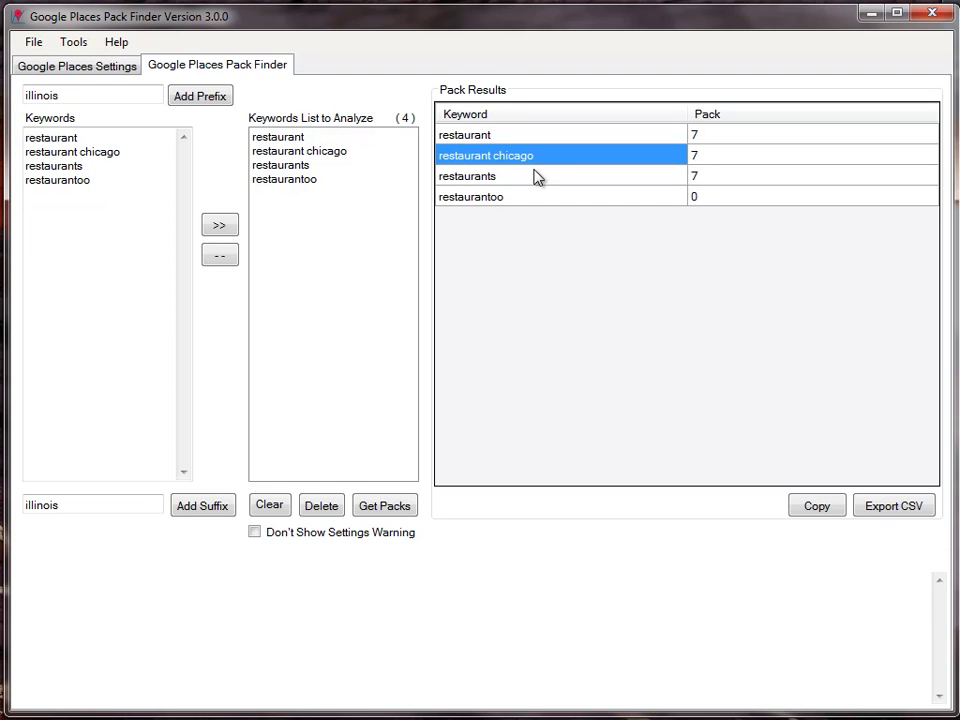
pyautogui.click(536, 140)
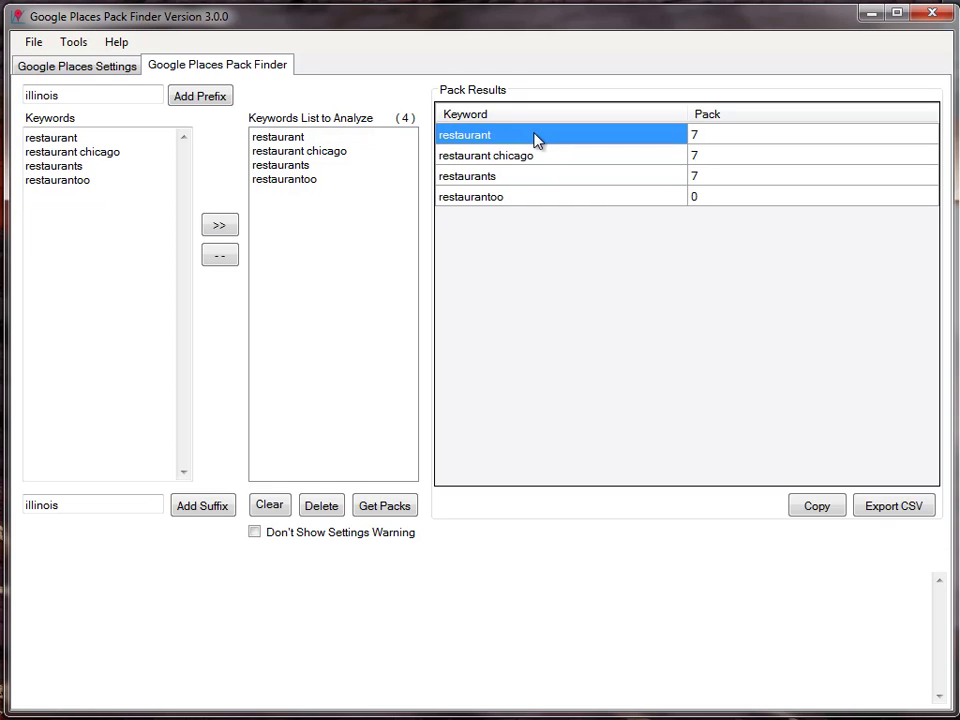
# - Add carpenter as a new line in the keywords, clear the list to analyze and refill it with all the keywords
pyautogui.click(103, 225)
pyautogui.press('Return')
pyautogui.write('carpenter')
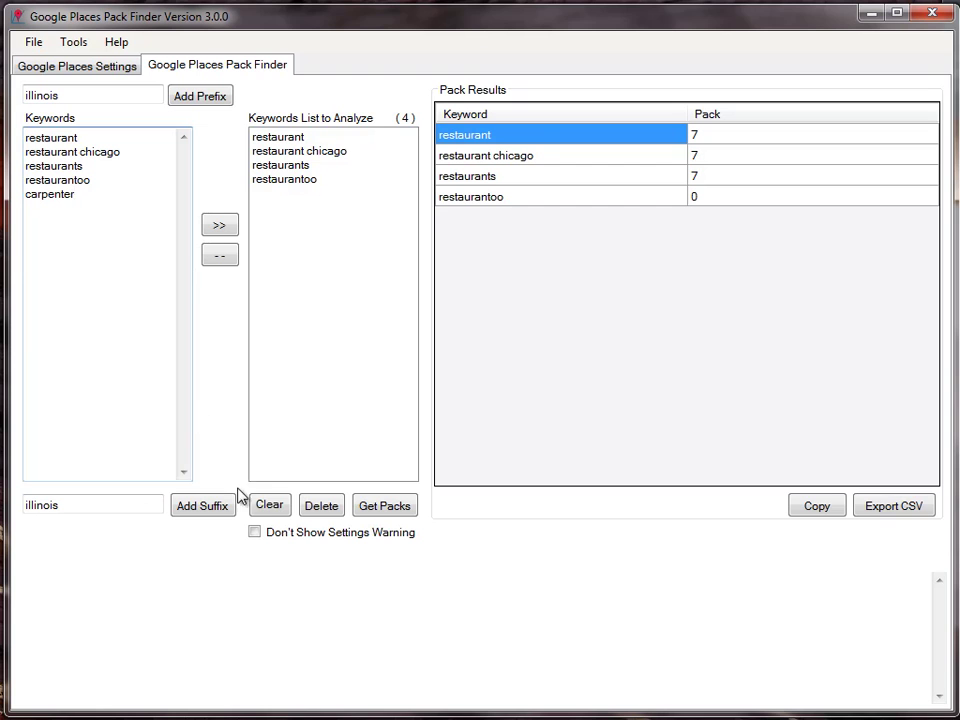
pyautogui.click(266, 506)
pyautogui.click(218, 227)
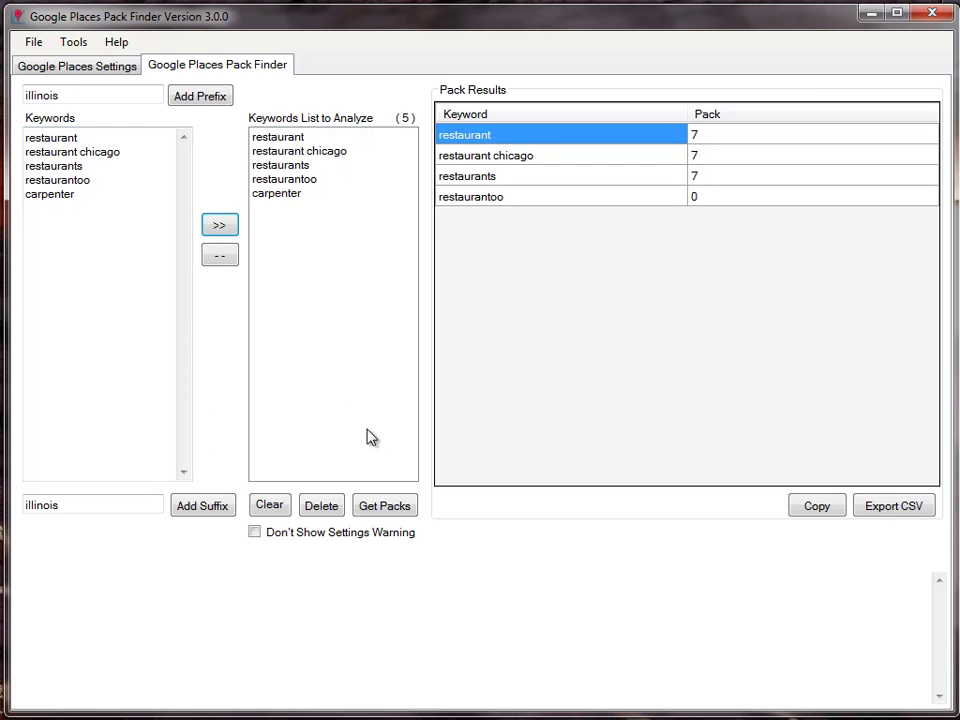
# - Get the pack results for the updated keyword list with the current settings, and check the carpenter result
pyautogui.click(399, 506)
pyautogui.click(604, 454)
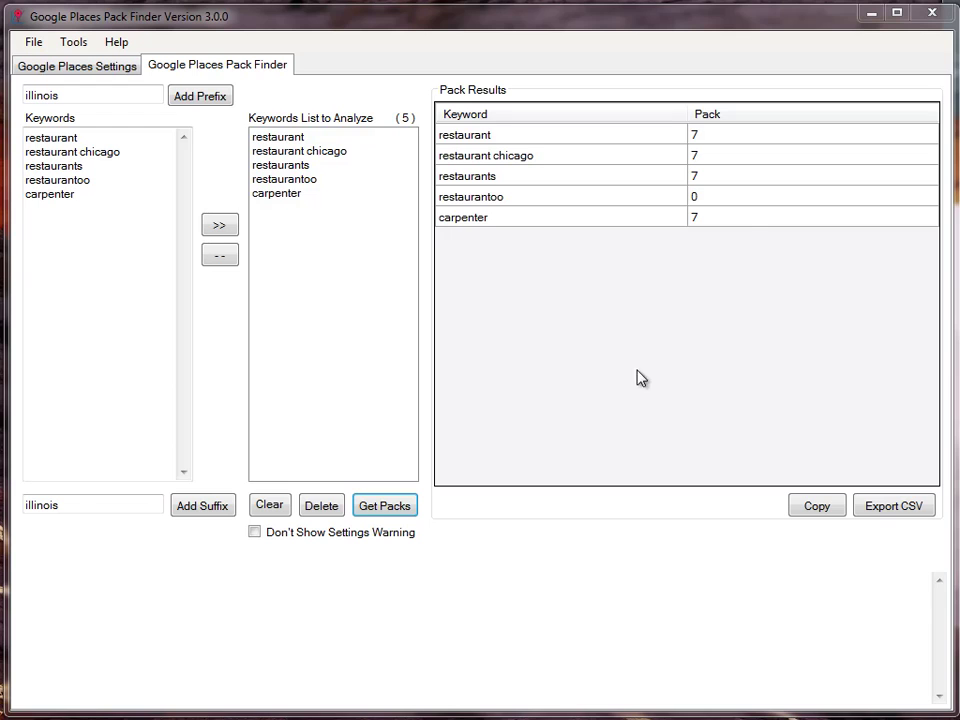
pyautogui.click(746, 220)
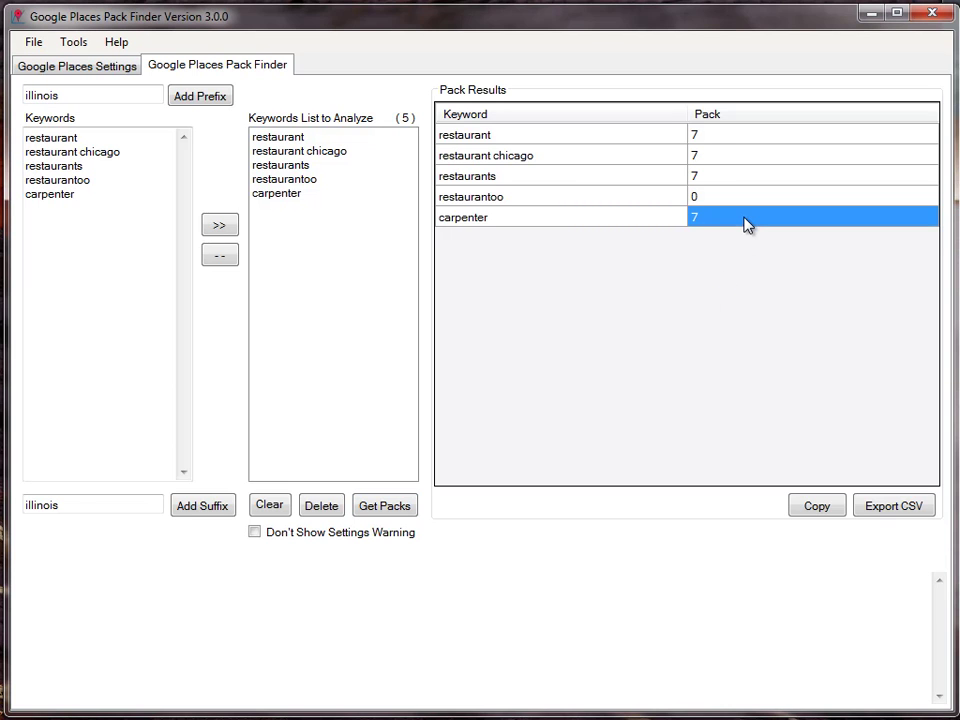
pyautogui.click(508, 200)
pyautogui.click(508, 215)
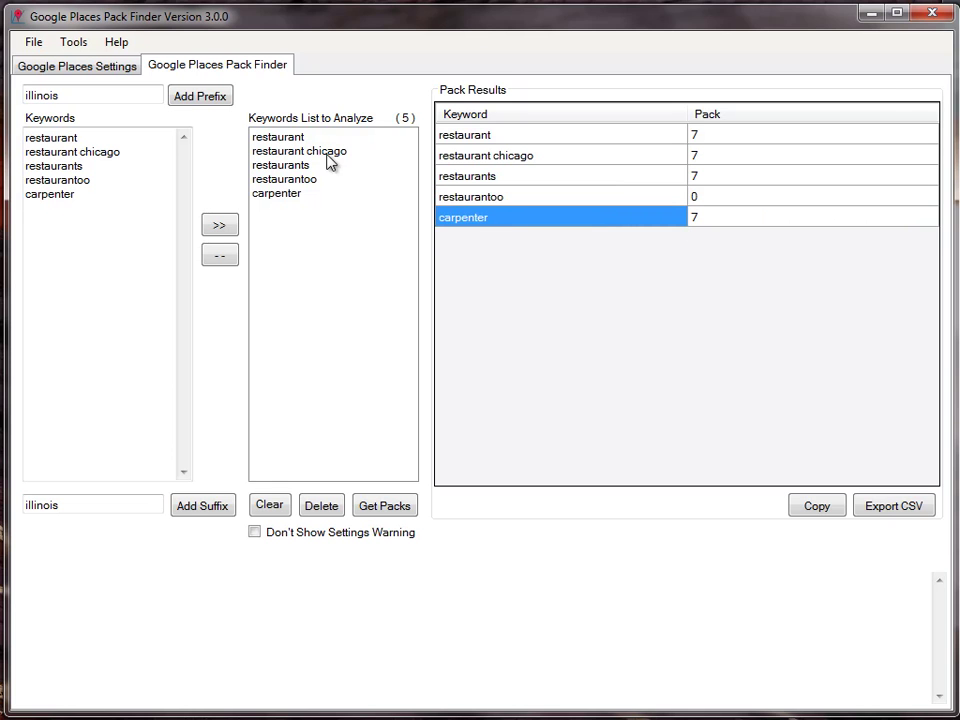
# - Search Google for restaurantoo in the Google Places Settings browser to check its places listings
pyautogui.click(92, 67)
pyautogui.scroll(3, 940, 208)
pyautogui.write('oo')
pyautogui.press('Return')
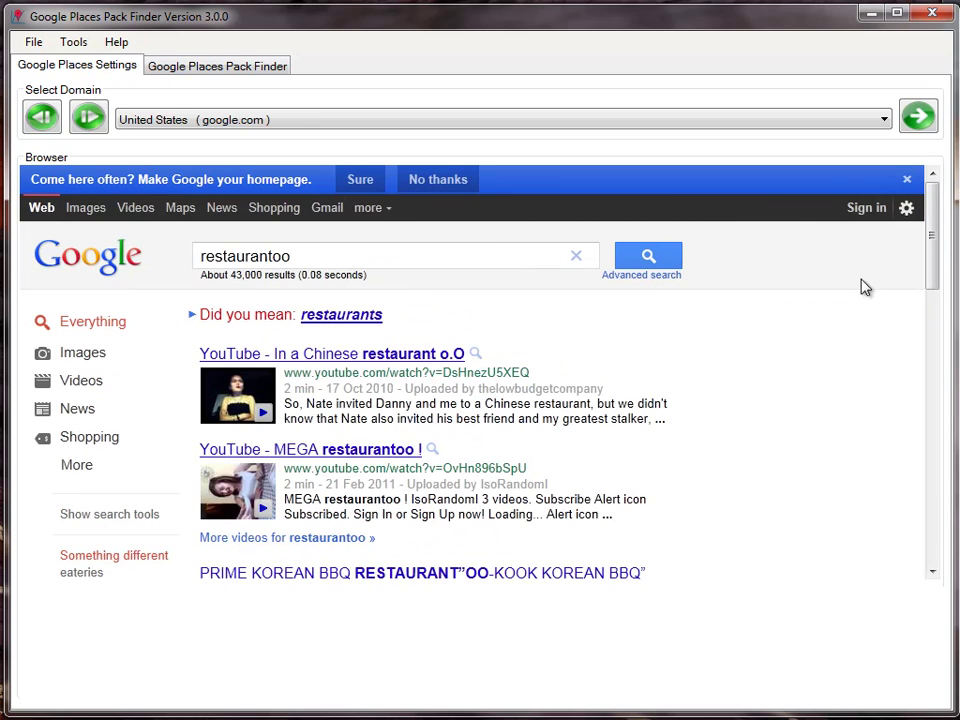
# - Search Google for carpenter, examine the places listings near Chicago, and return to the Pack Finder
pyautogui.moveTo(930, 237); pyautogui.dragTo(934, 189)
pyautogui.moveTo(363, 251); pyautogui.dragTo(5, 263)
pyautogui.write('car')
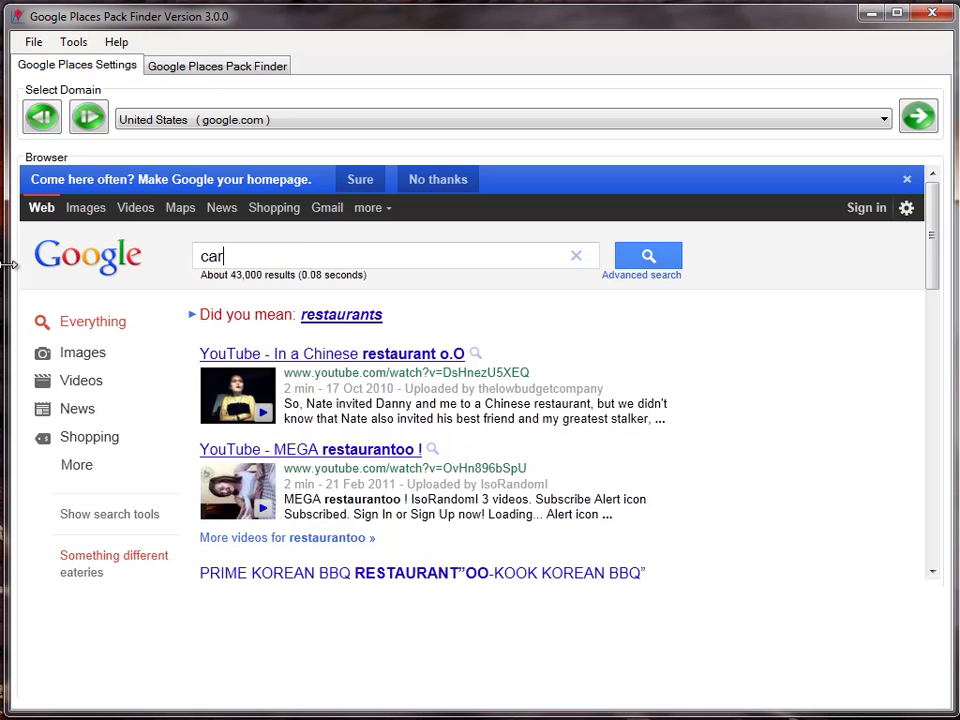
pyautogui.write('penter')
pyautogui.press('Return')
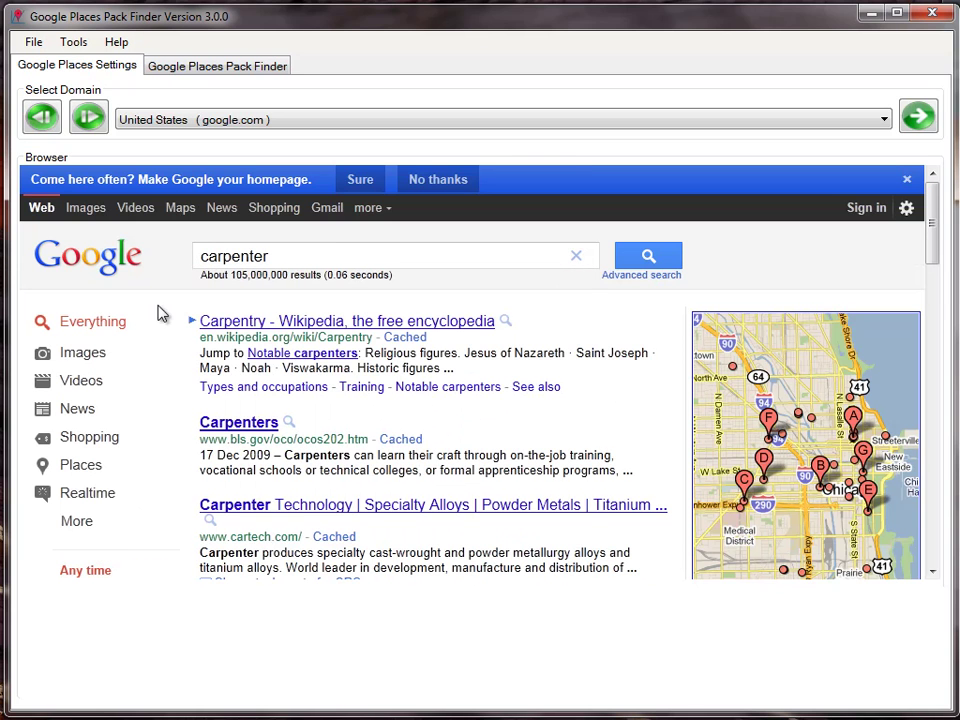
pyautogui.moveTo(939, 253); pyautogui.dragTo(936, 377)
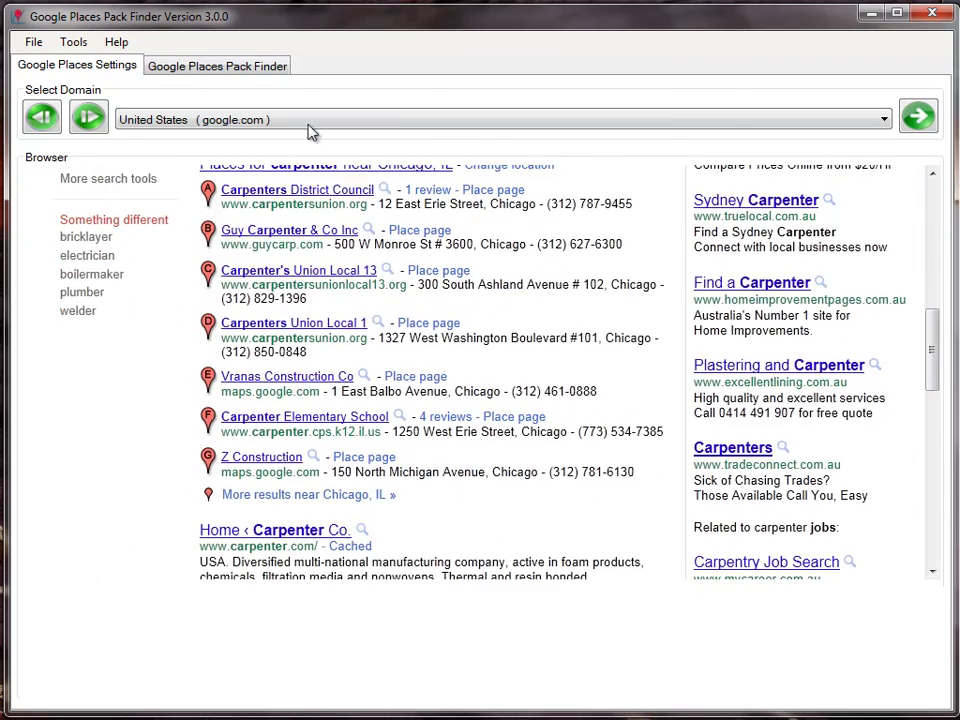
pyautogui.click(236, 68)
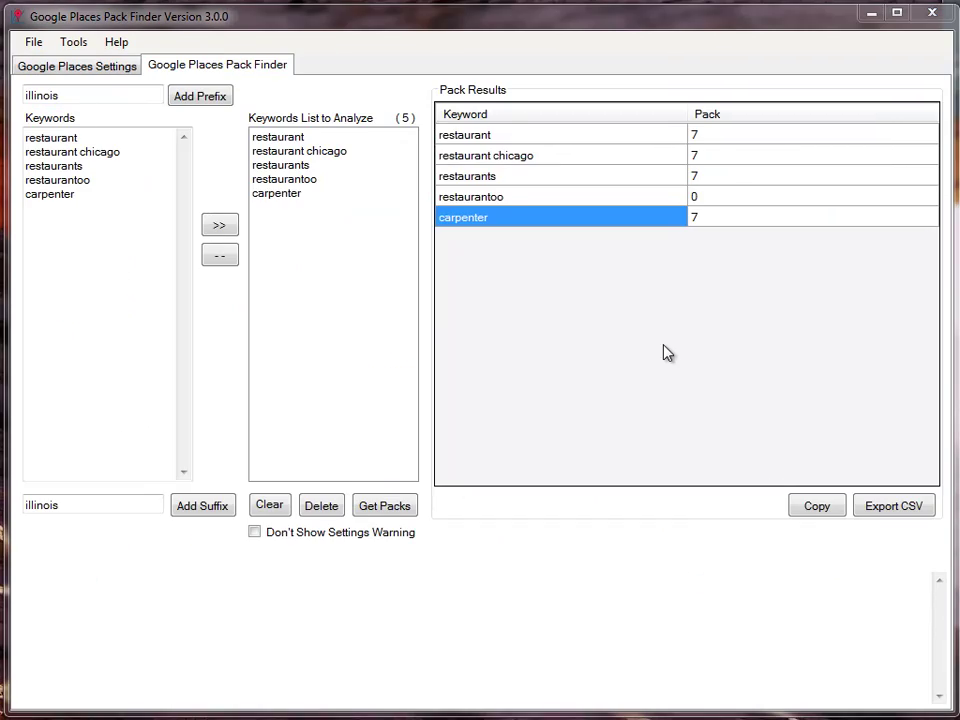